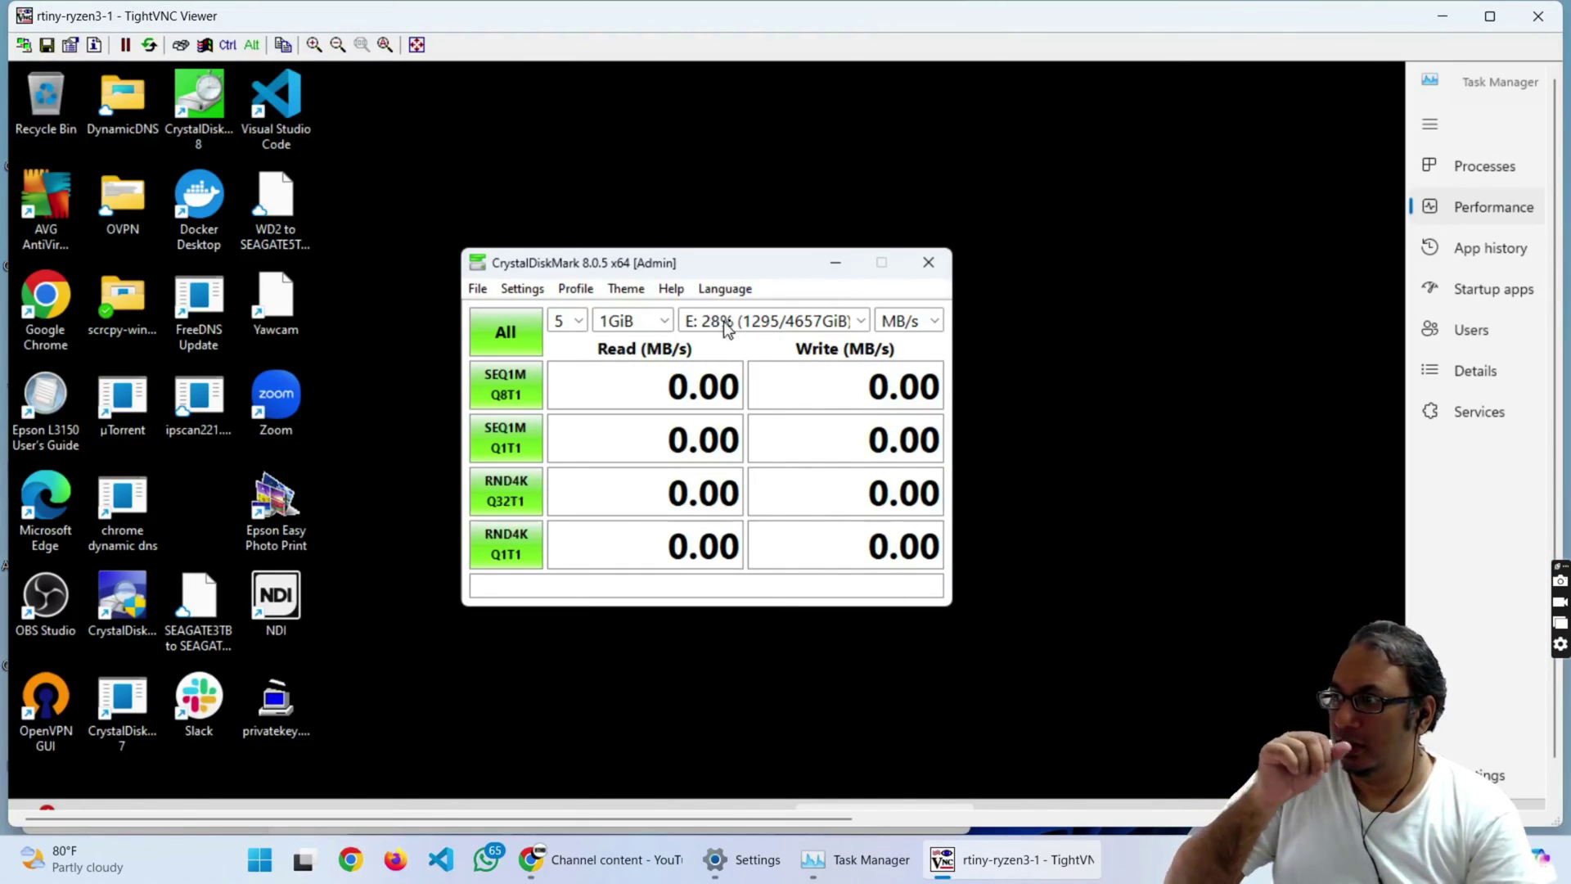
Select the 933 GiB D: drive (0/933GiB) as the benchmark target.
{"action": "left_click", "coordinate": [849, 321]}
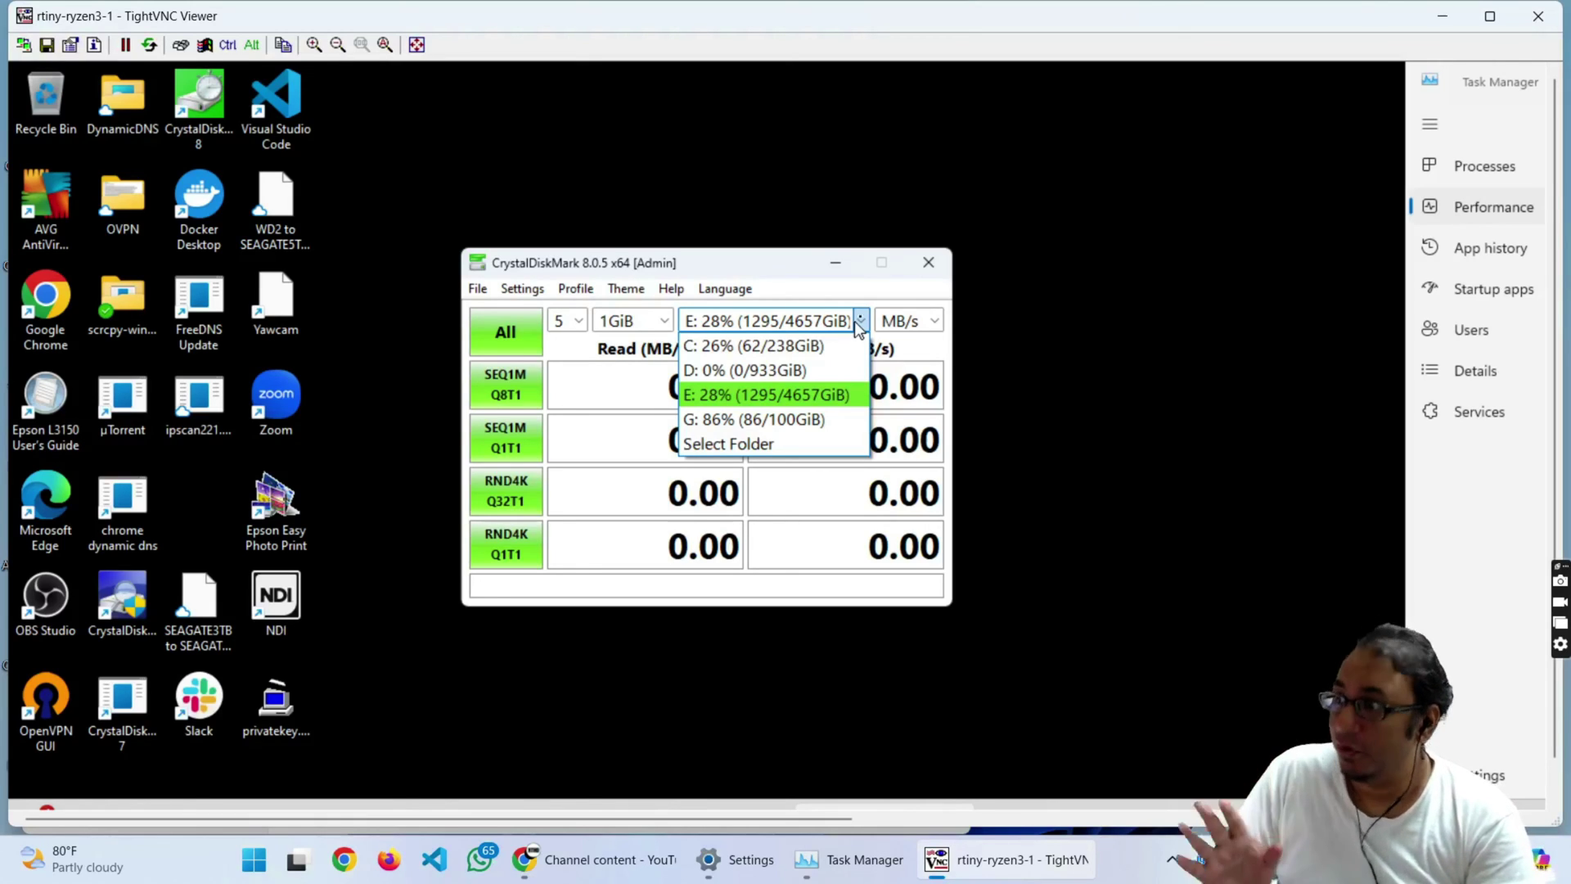
{"action": "left_click", "coordinate": [759, 369]}
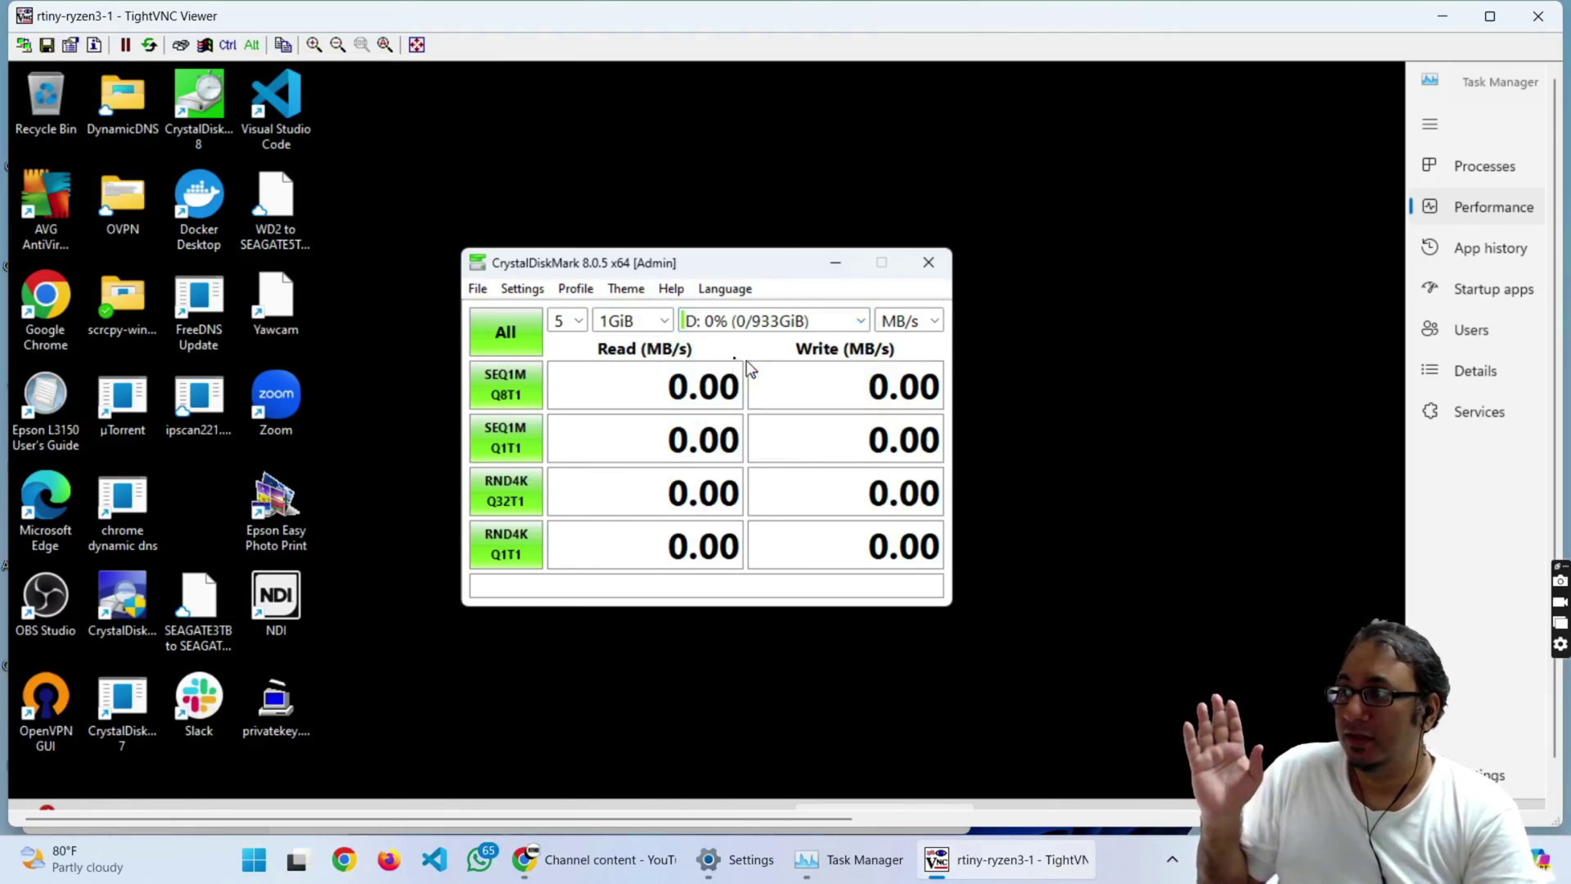
Start all CrystalDiskMark tests on D: while Task Manager shows Disk 1 activity.
{"action": "left_click", "coordinate": [492, 335]}
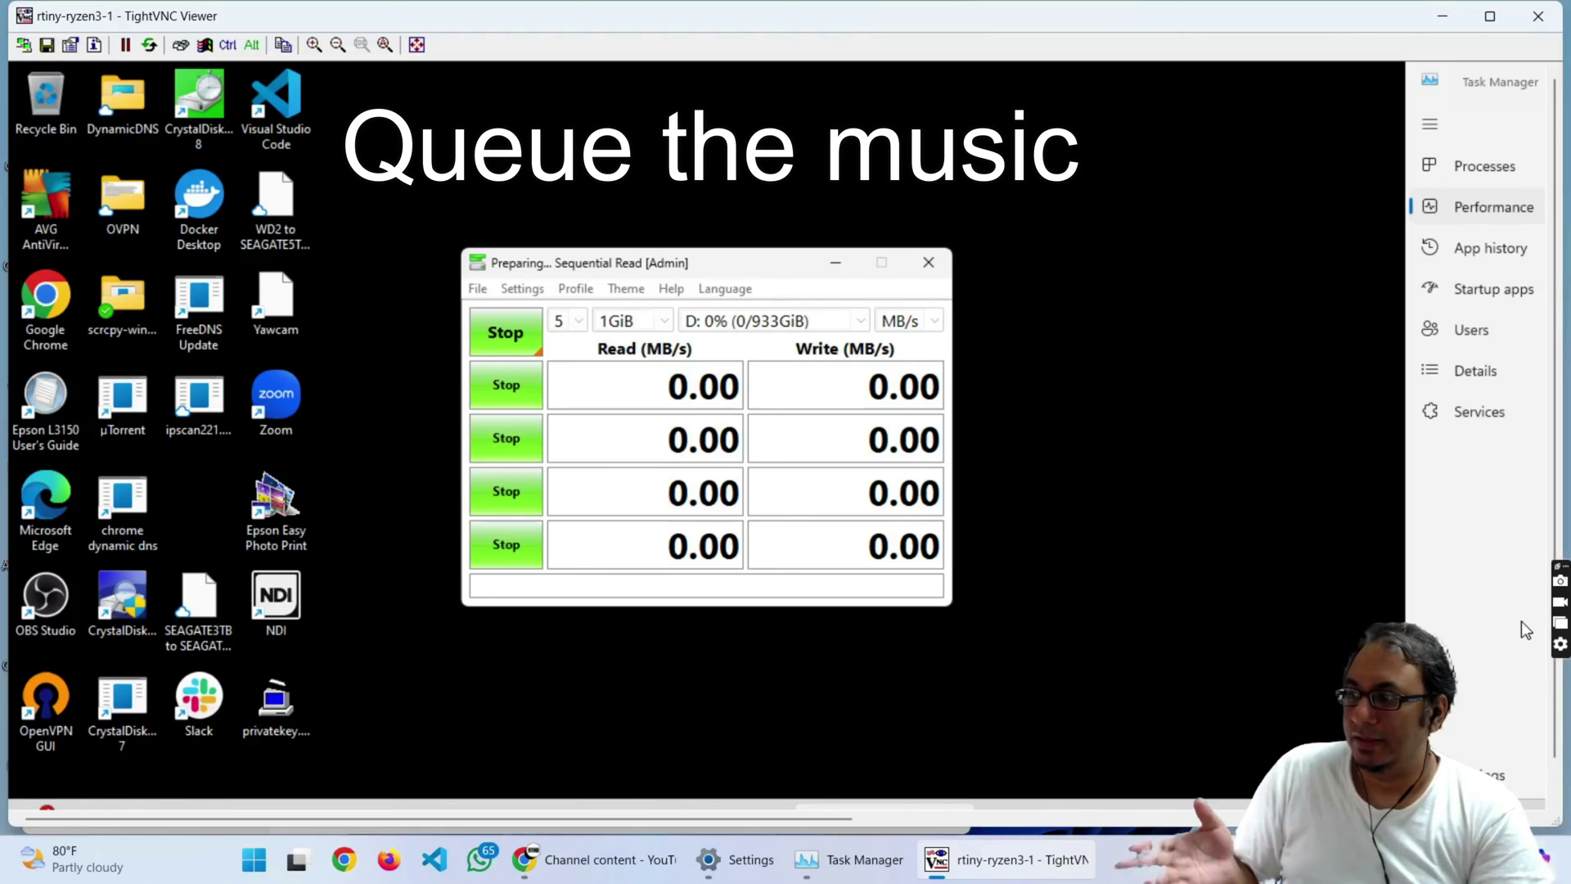
{"action": "left_click_drag", "start_coordinate": [724, 819], "coordinate": [982, 868]}
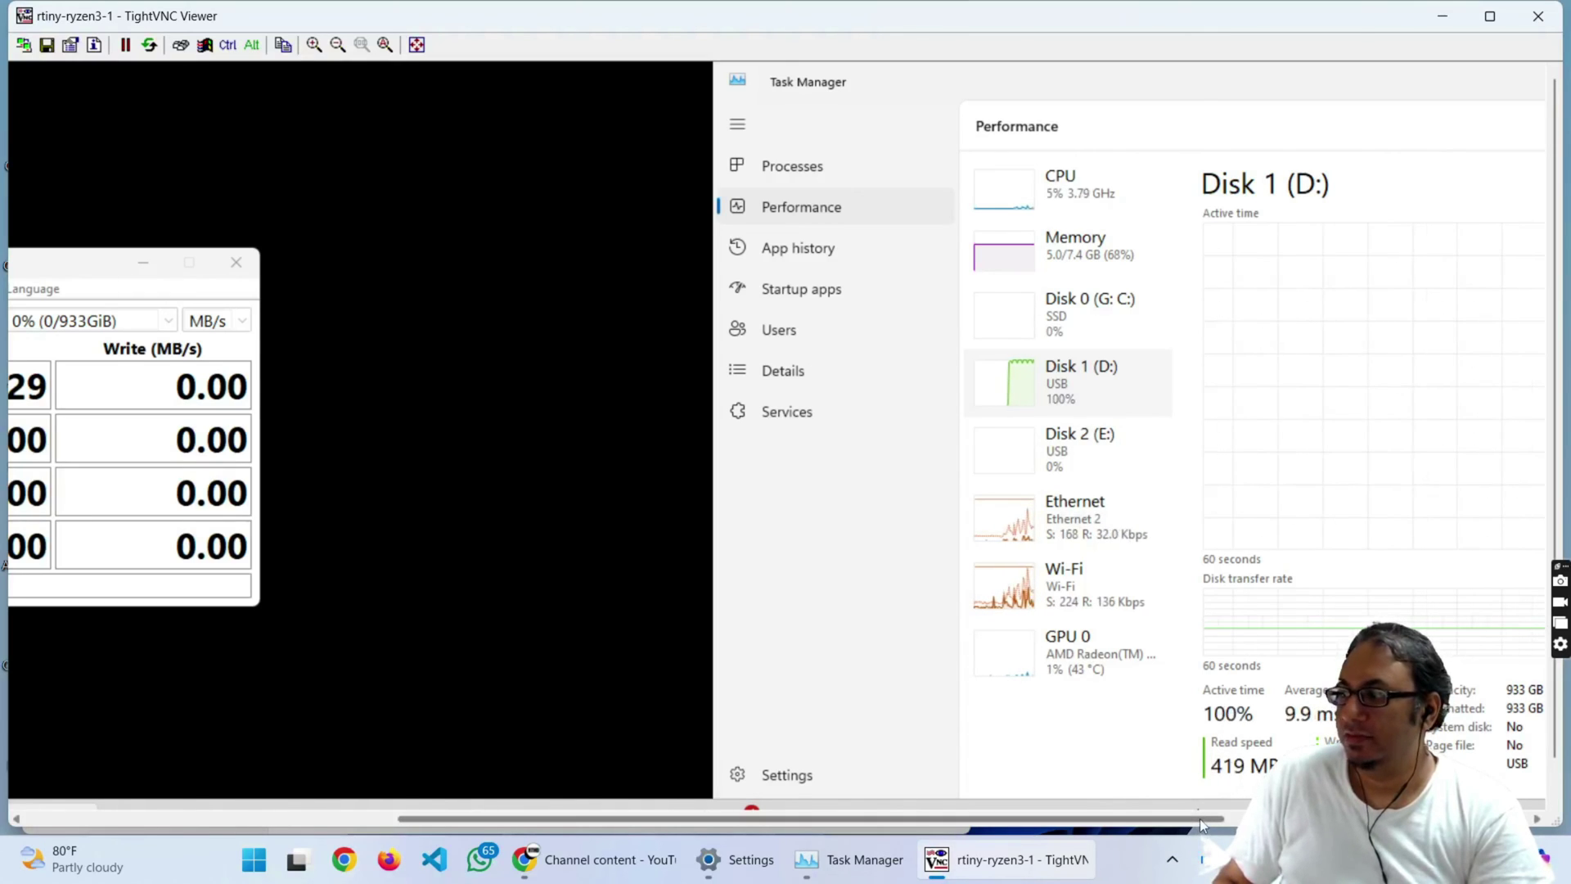
{"action": "left_click_drag", "start_coordinate": [1200, 818], "coordinate": [856, 777]}
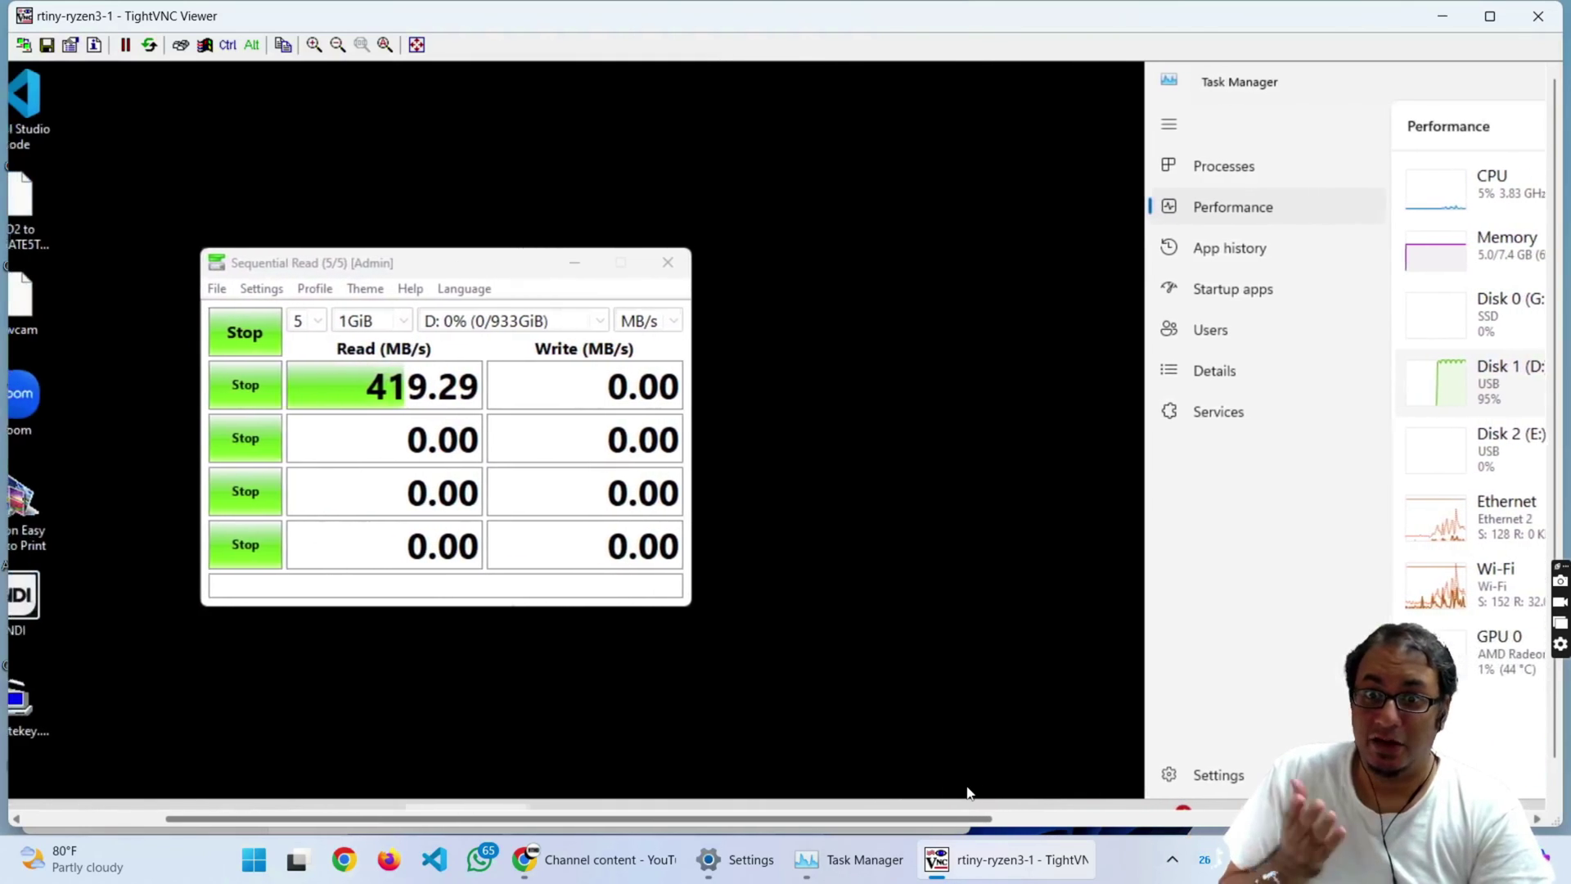